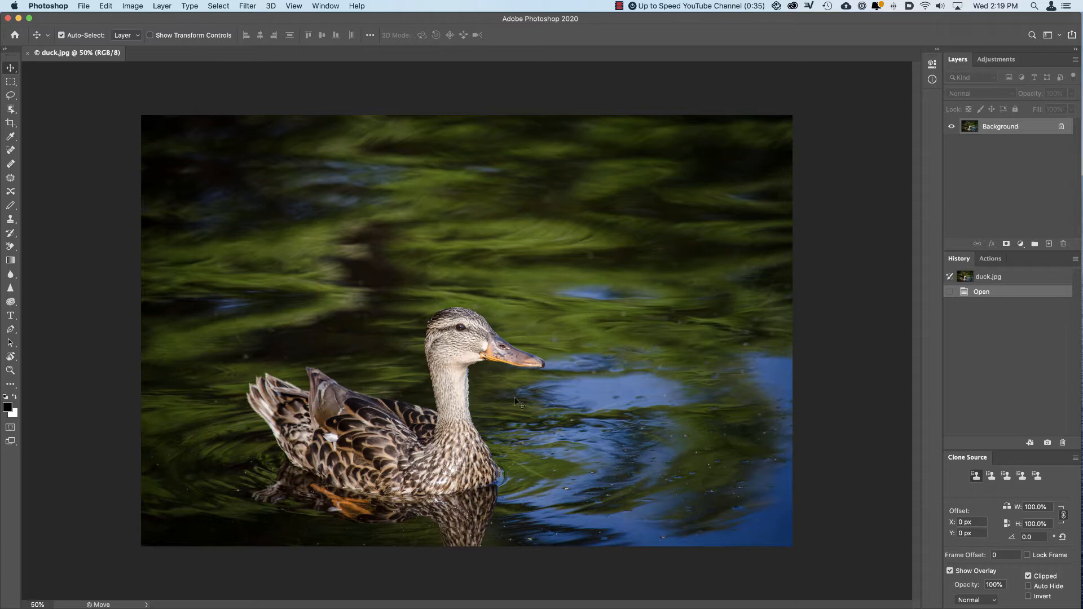
click(247, 7)
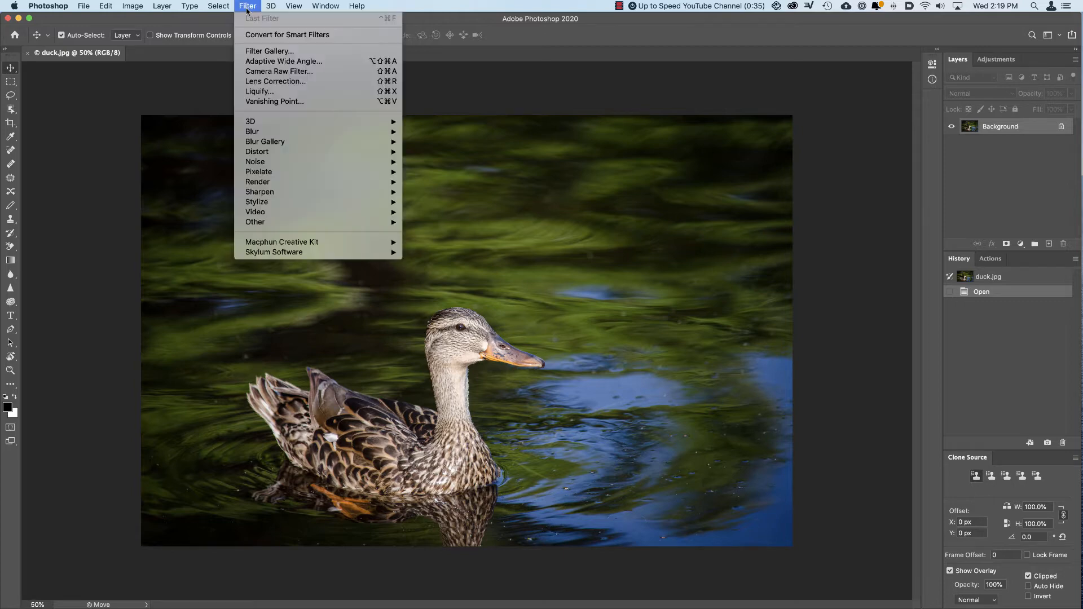
mouse_move(217, 7)
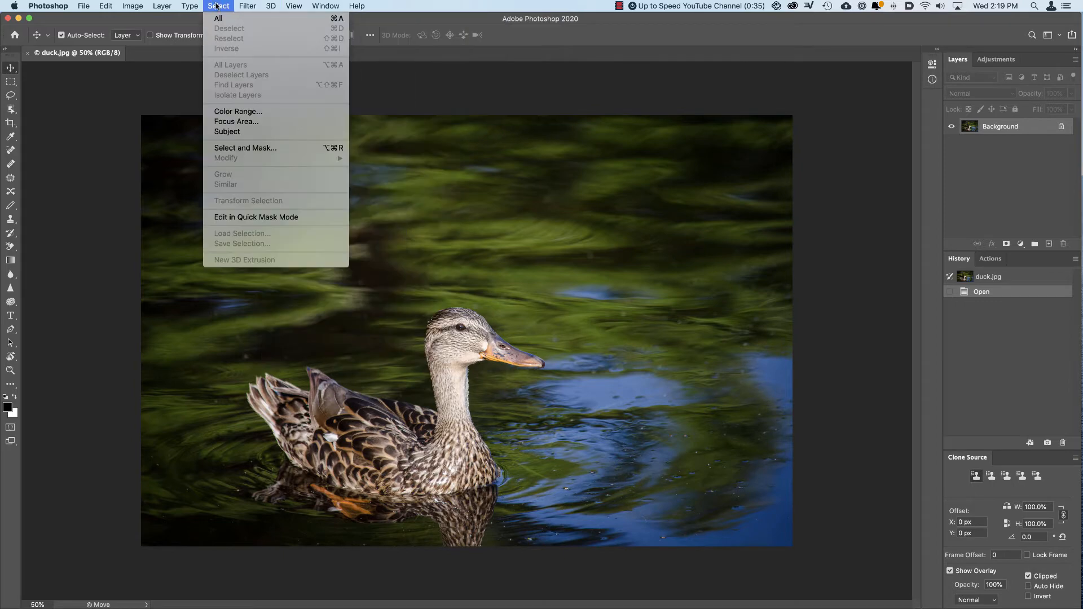
click(546, 180)
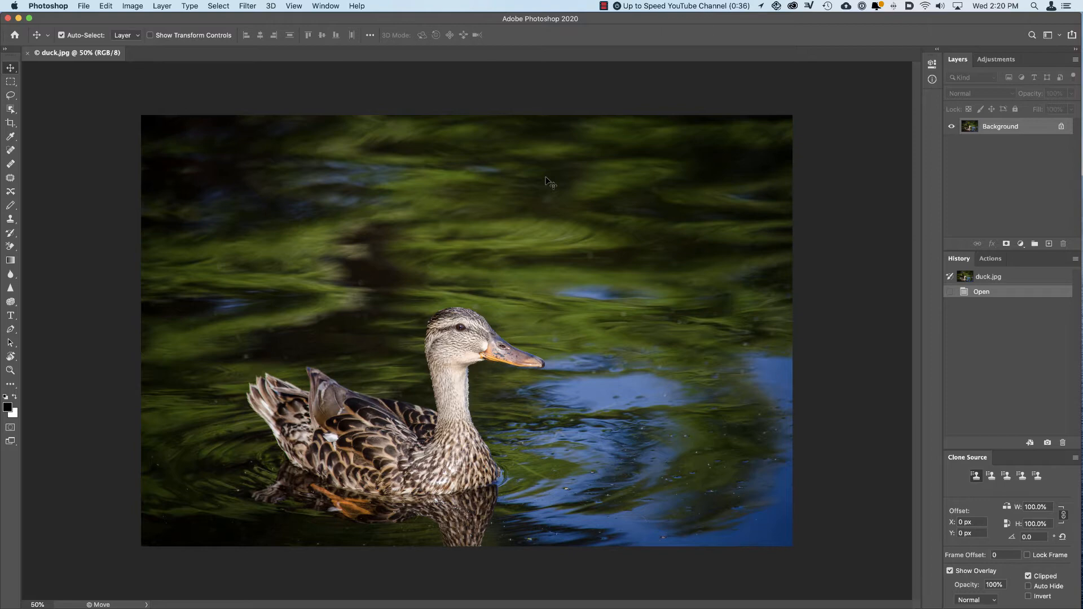
Step: Start the Picture Frame render filter on the Background layer and try the Rounded Corners, Art Frame and Dual Rounded Art Frame1 styles
click(245, 10)
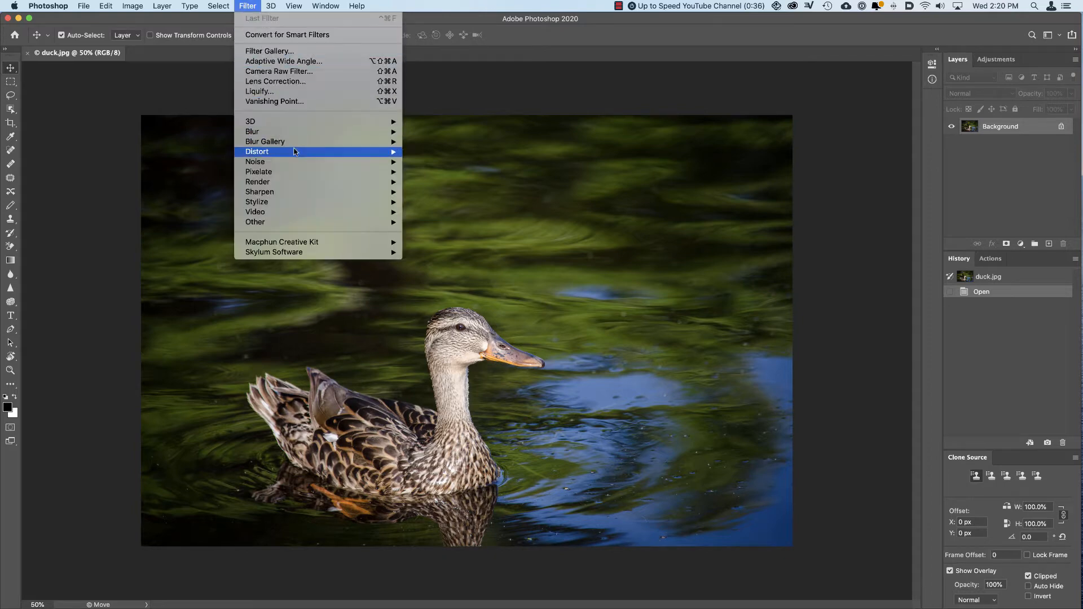
mouse_move(302, 183)
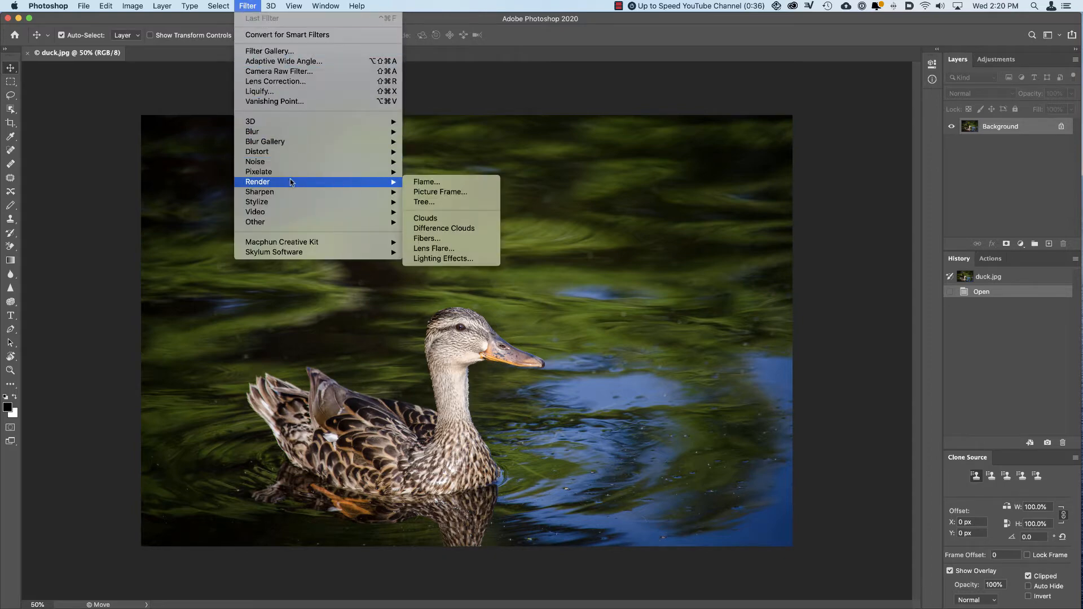
click(436, 192)
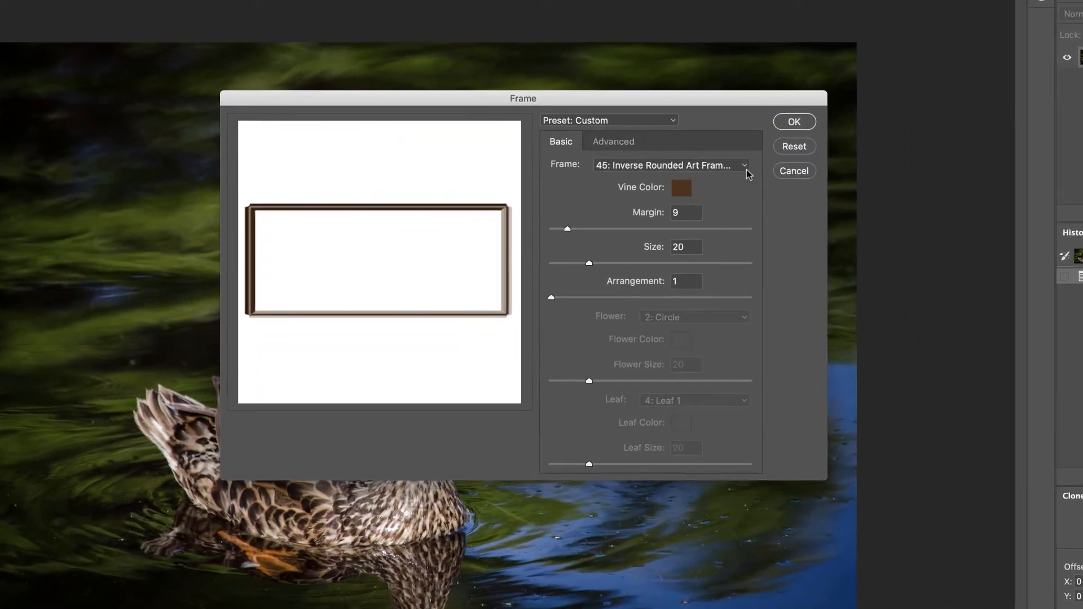
click(714, 202)
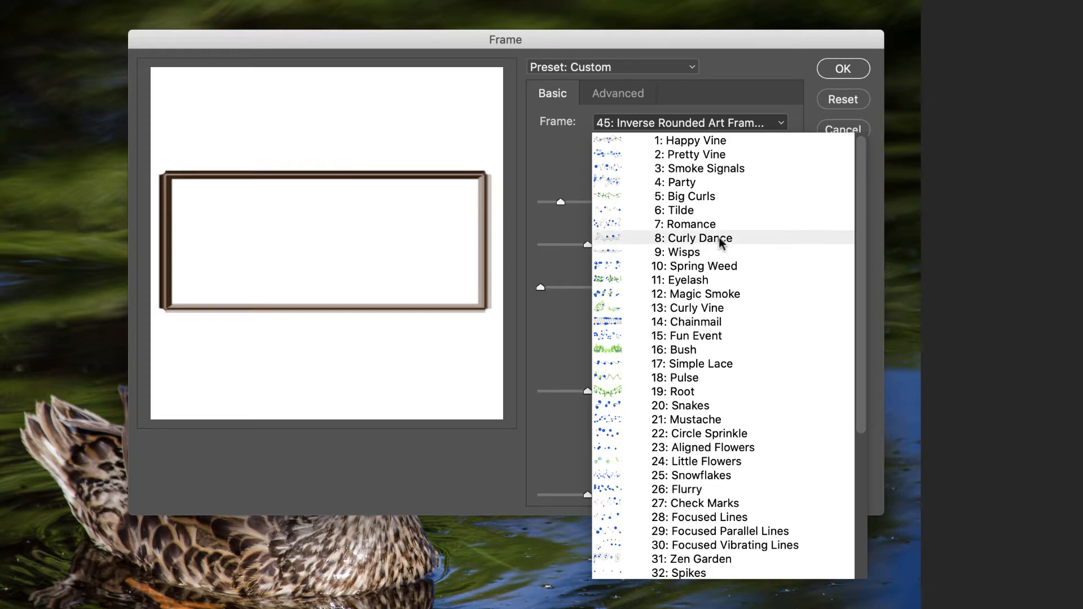
scroll(773, 406, down, 5)
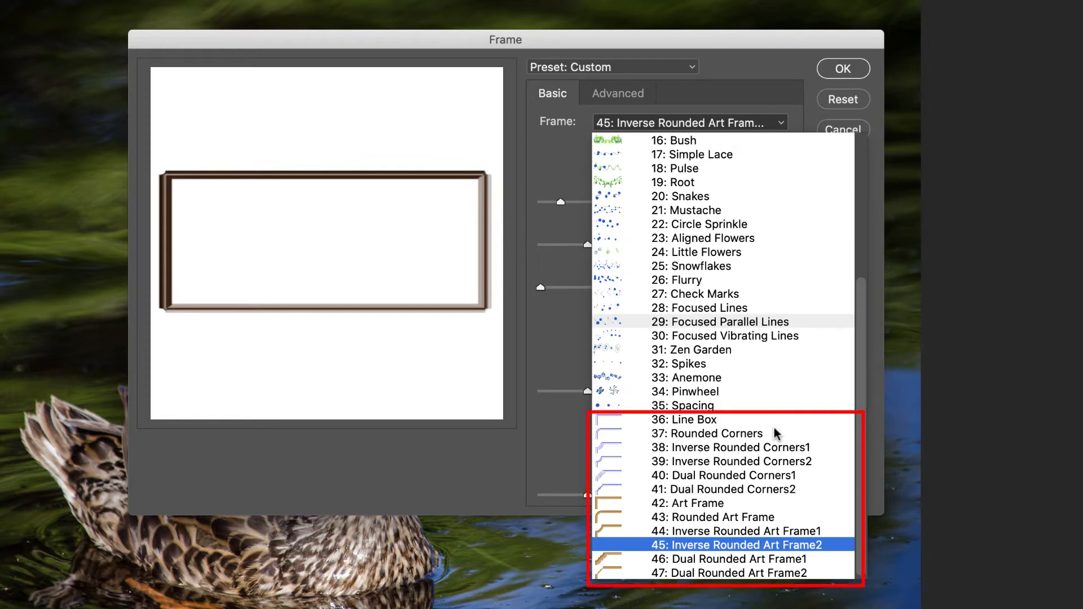
click(731, 435)
click(714, 128)
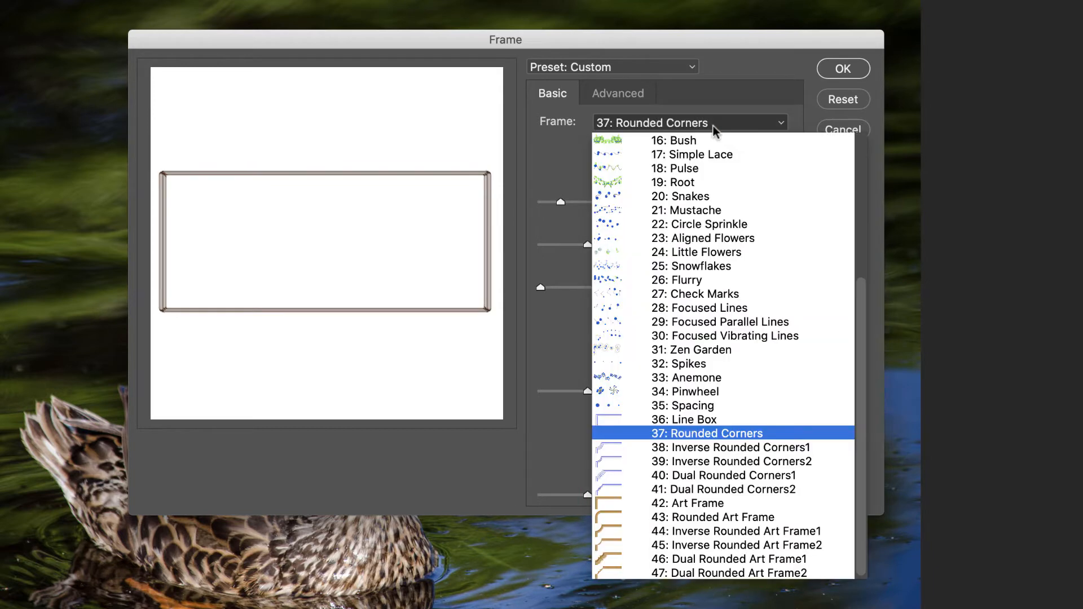
click(715, 503)
click(689, 124)
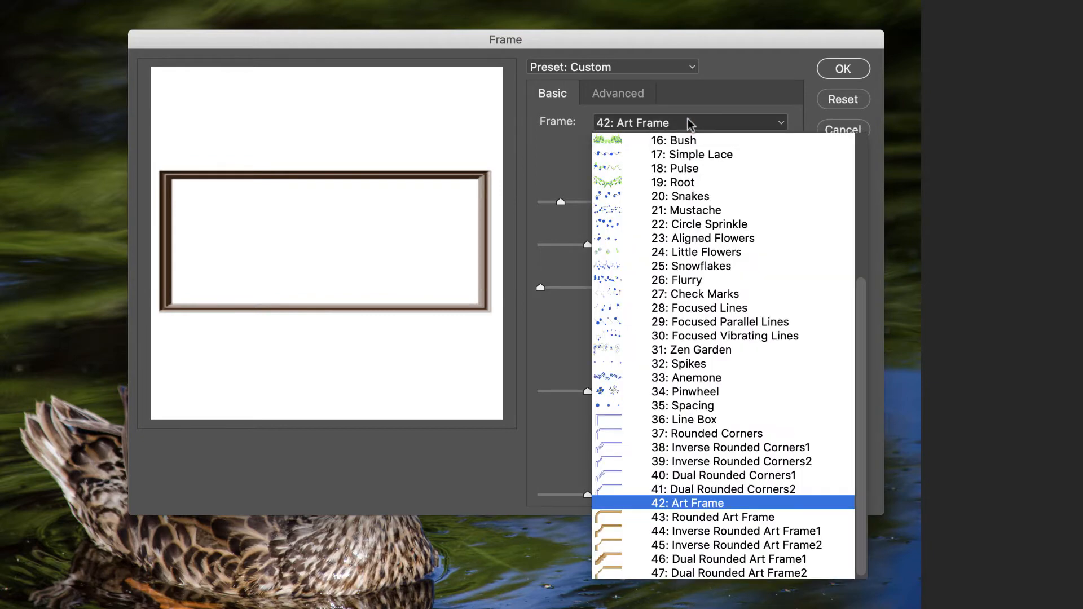
click(710, 559)
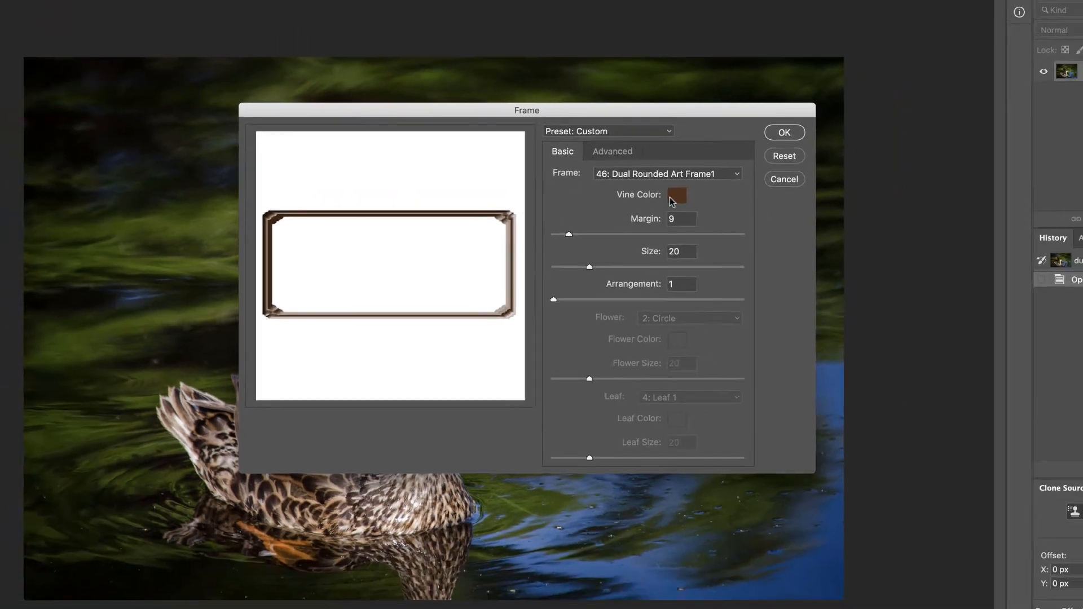
Step: Try a dark blue vine color on the Dual Rounded Art Frame1 frame, and cancel the Picture Frame filter
click(671, 196)
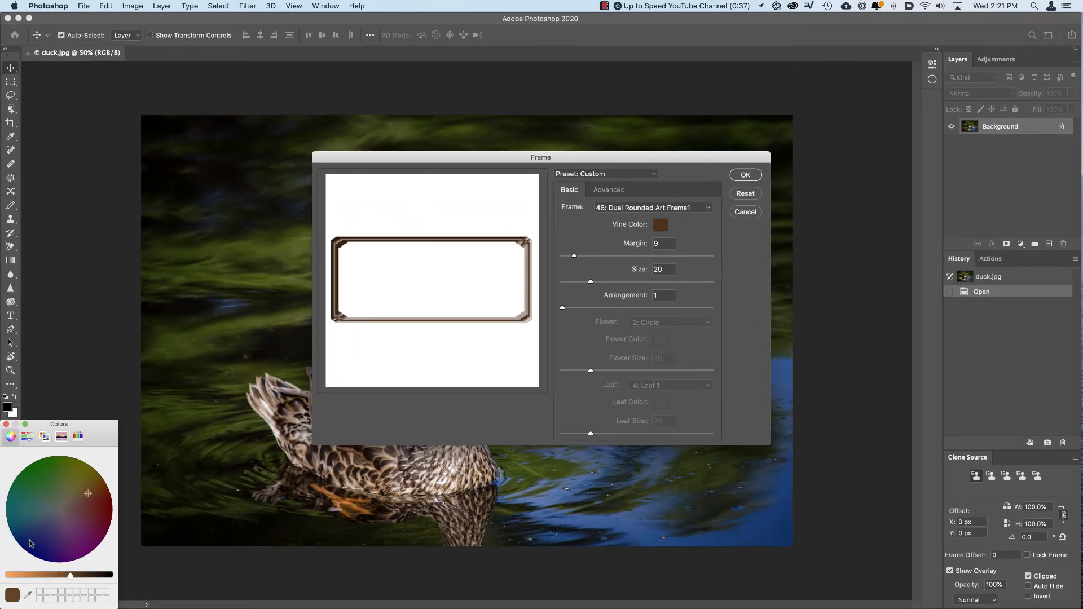
drag(35, 543, 43, 556)
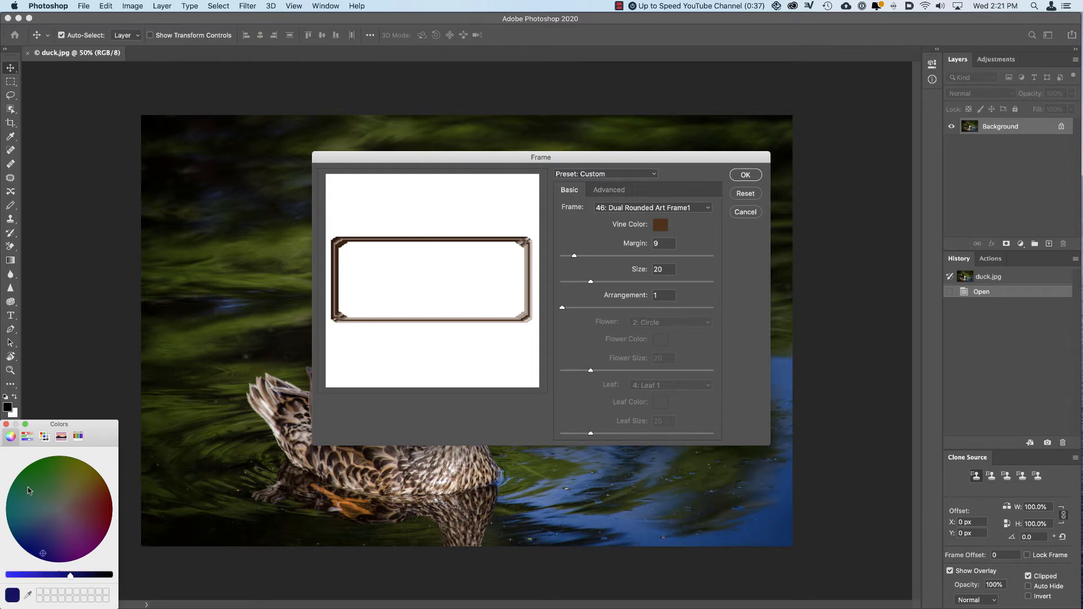
drag(68, 426, 146, 369)
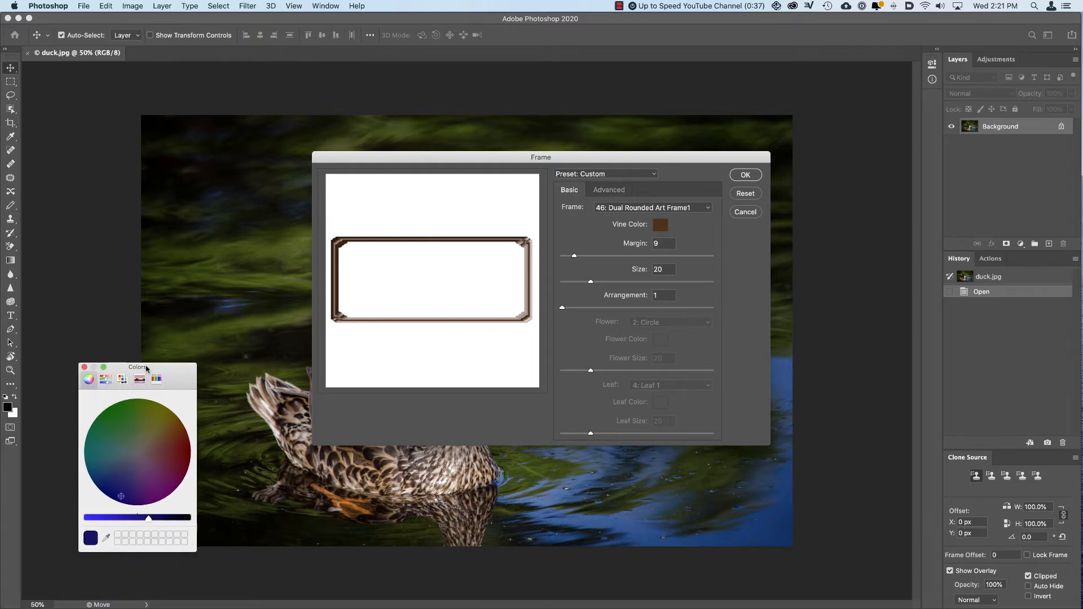
click(84, 368)
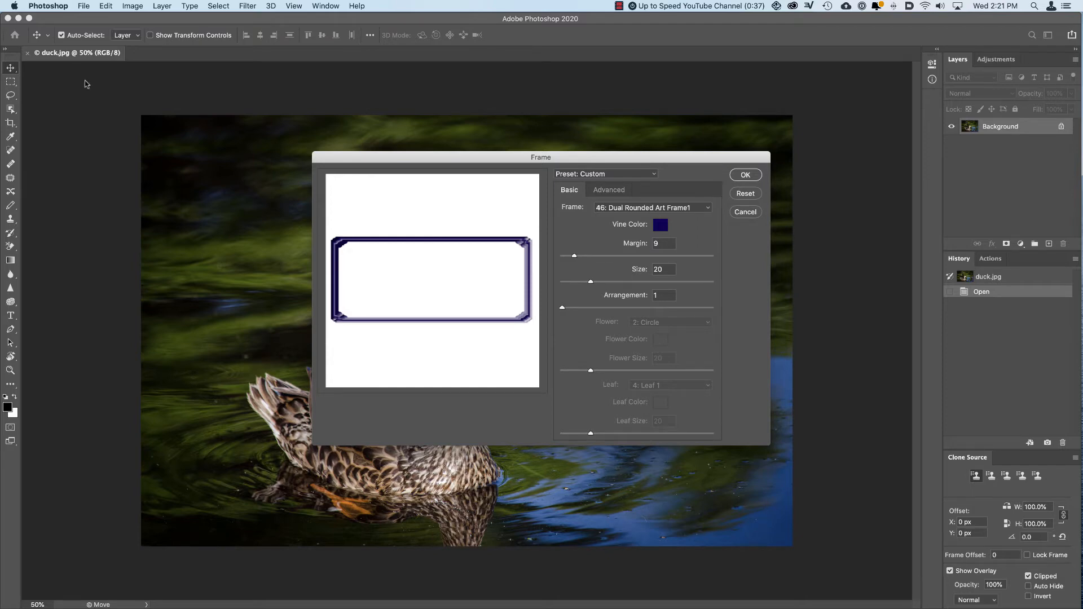
click(249, 7)
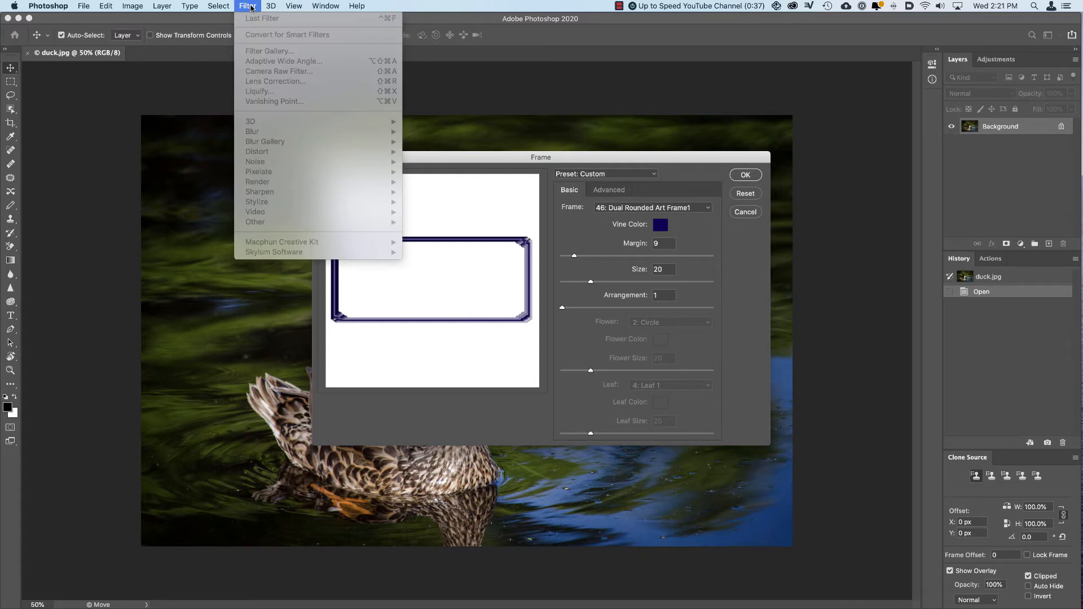
click(251, 7)
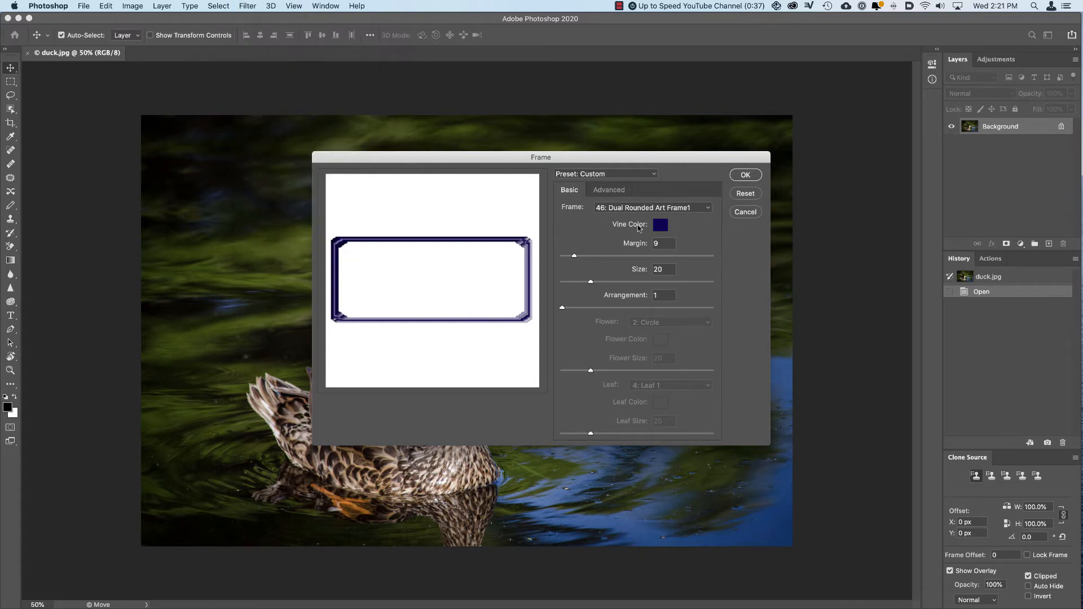
click(752, 216)
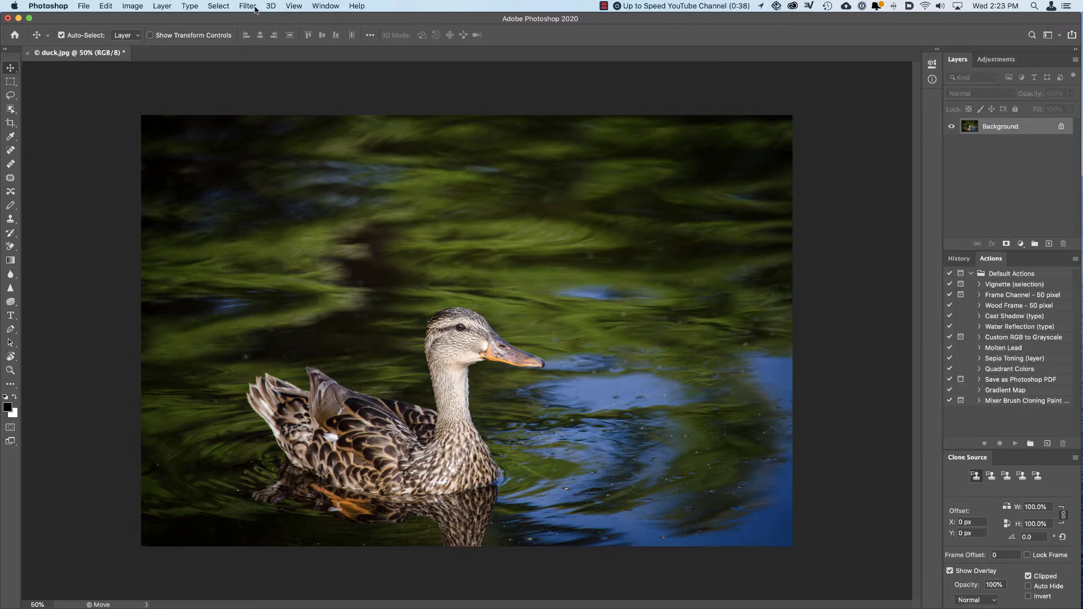
Step: Create a new empty layer named "frame" above the Background layer
click(186, 8)
mouse_move(165, 8)
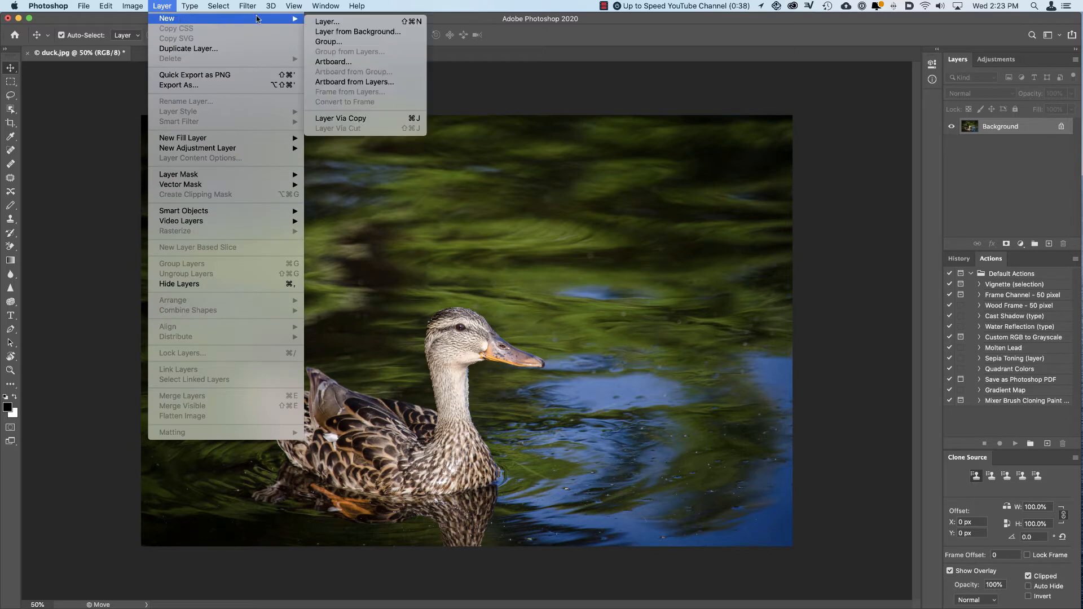
click(364, 22)
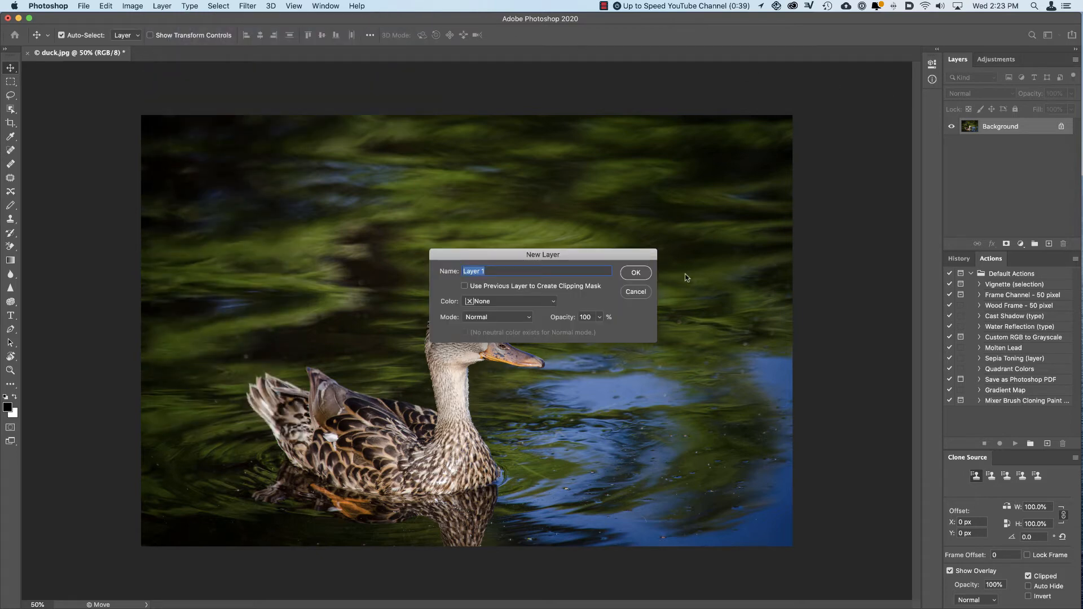
text(frame)
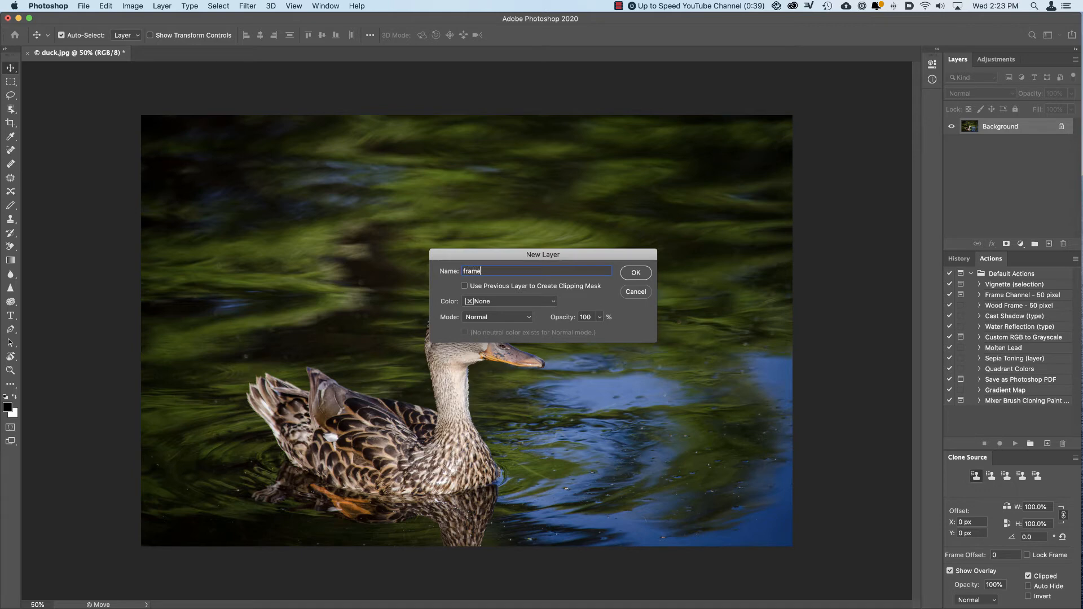
key(Return)
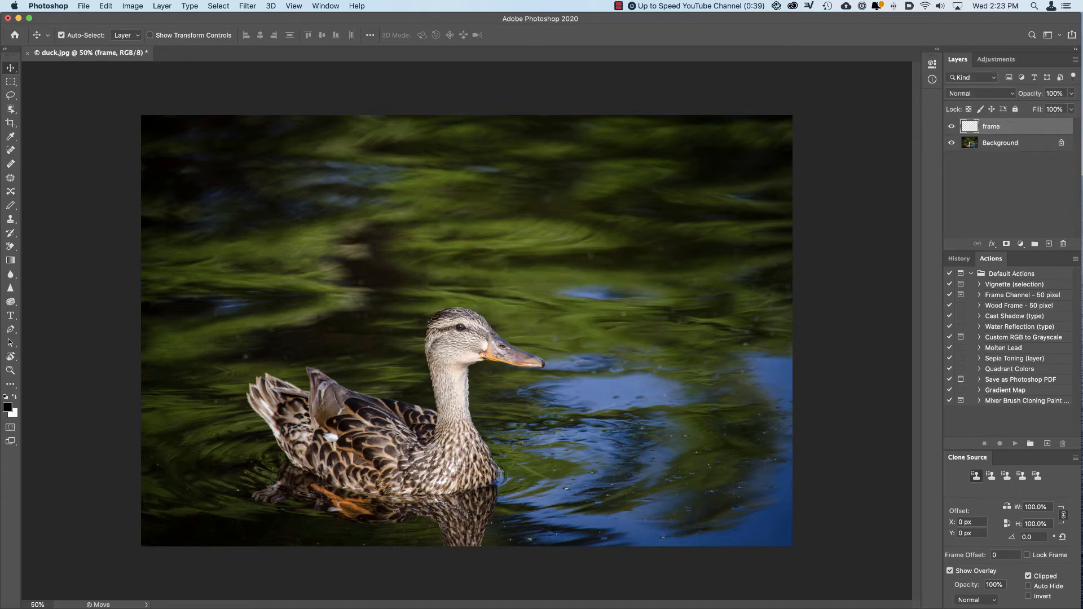
Step: Start the Picture Frame render filter on the frame layer and choose the 42: Art Frame style
click(243, 8)
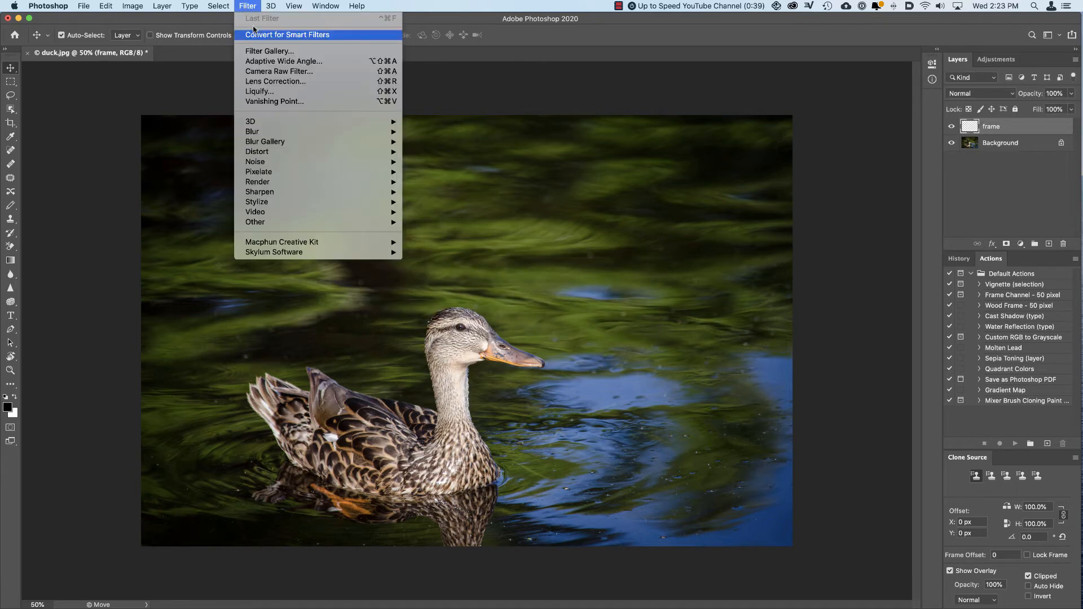
mouse_move(291, 181)
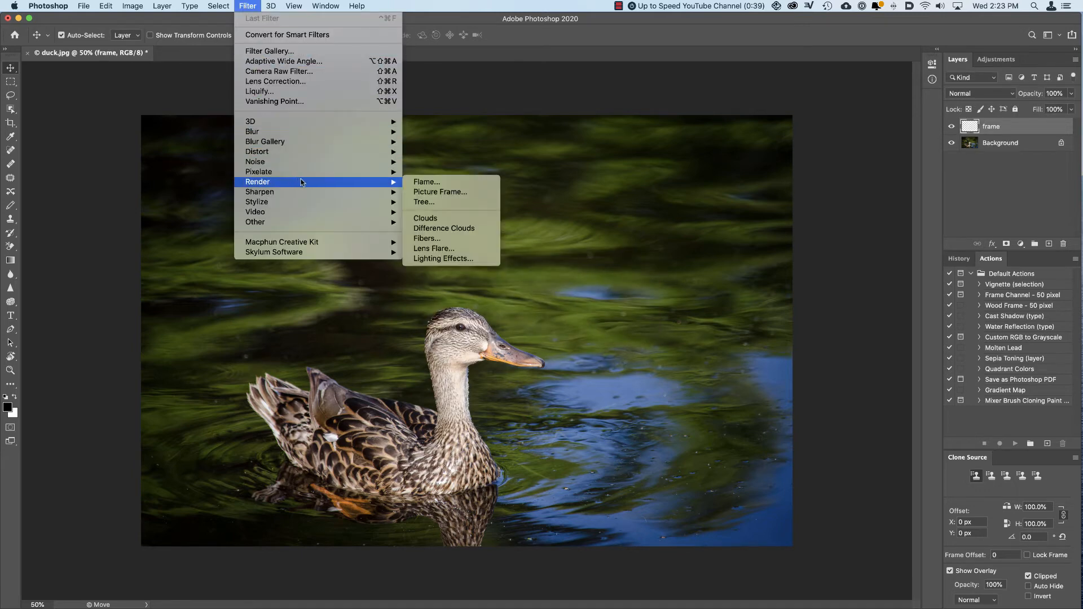
click(434, 192)
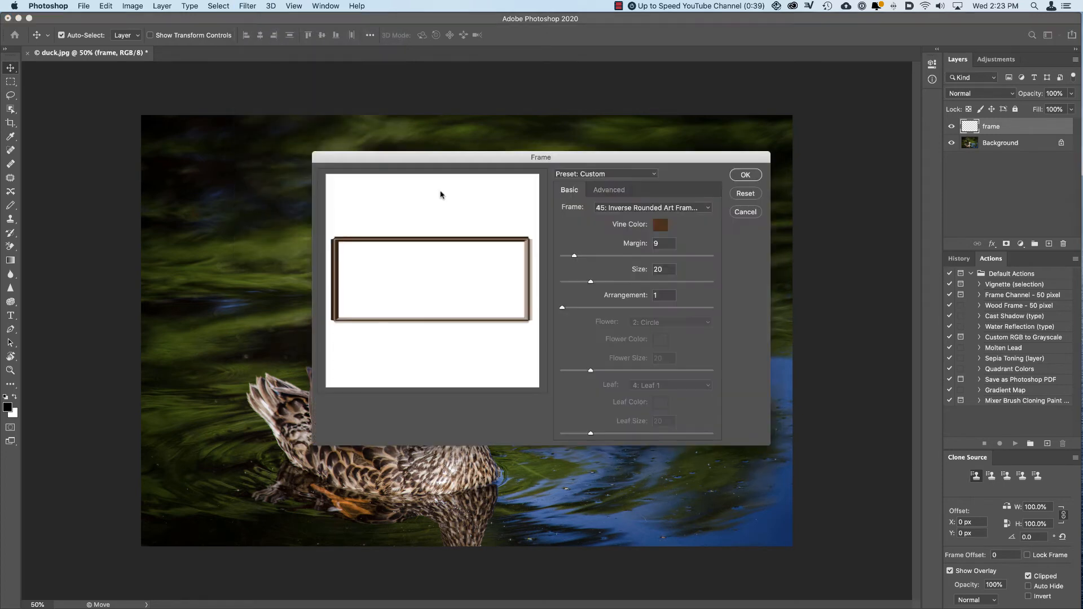
click(643, 208)
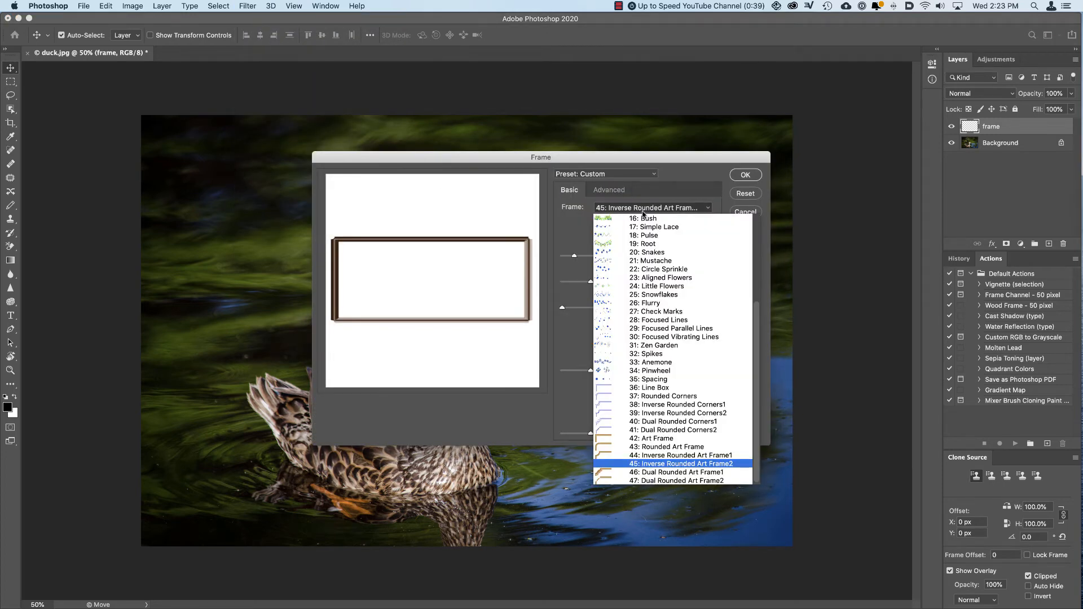
click(687, 440)
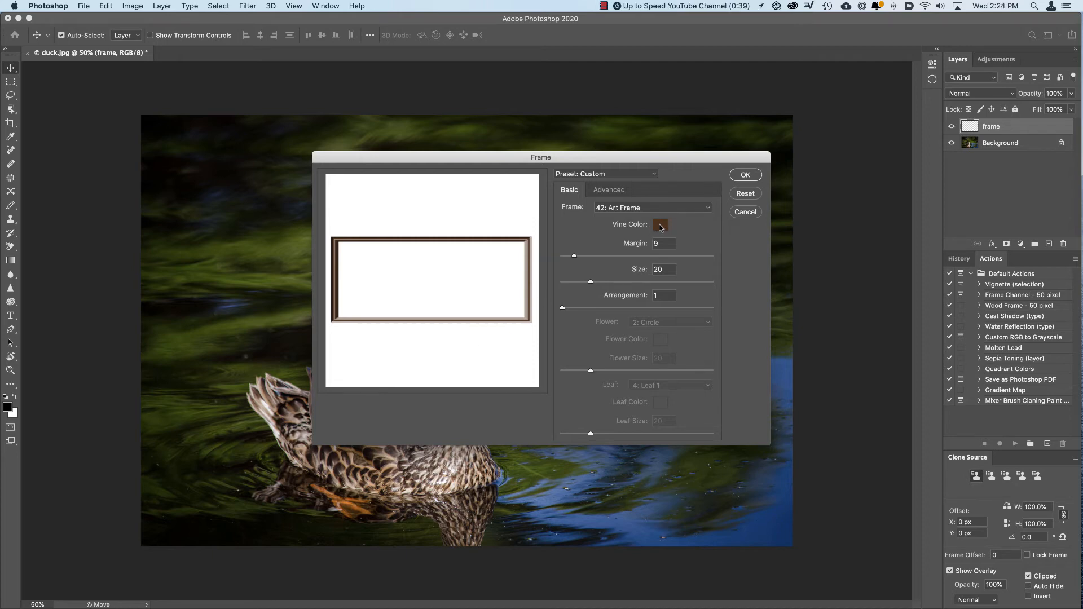
Step: Change the art frame's vine color to dark purple
click(660, 226)
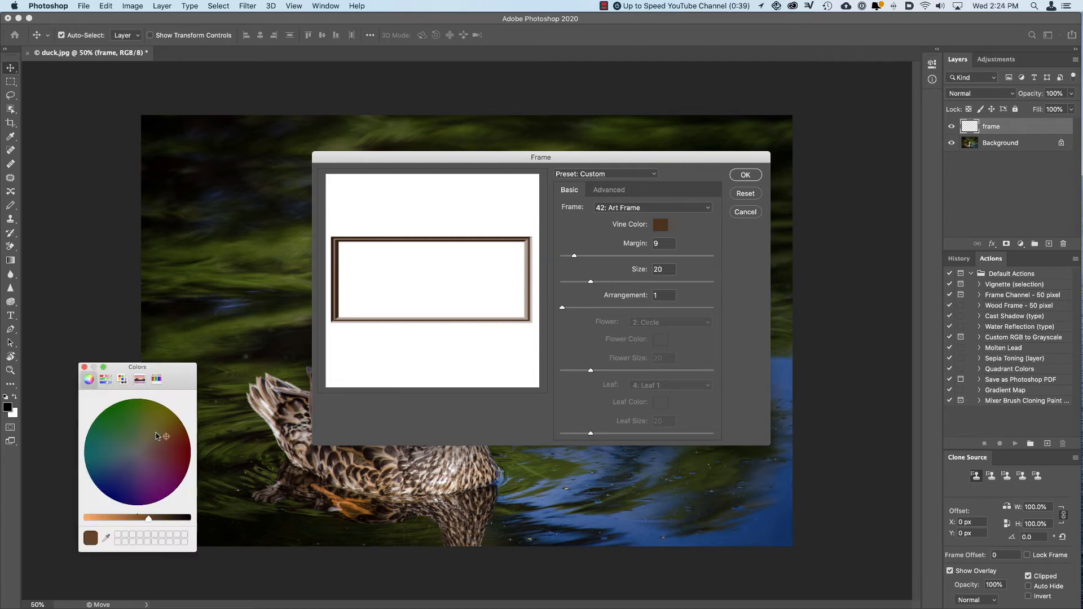
click(161, 487)
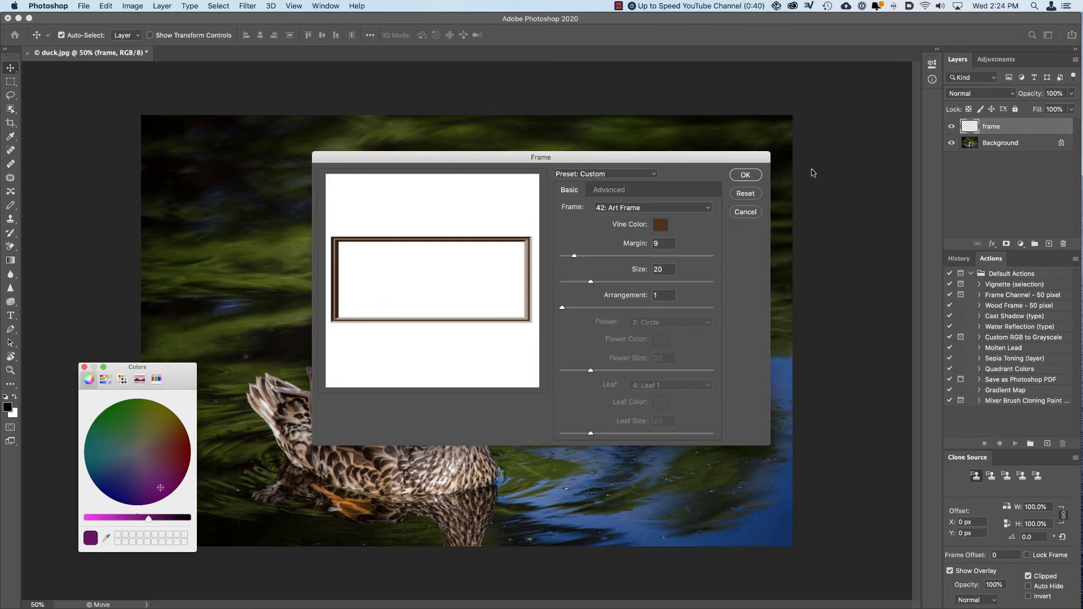
click(84, 367)
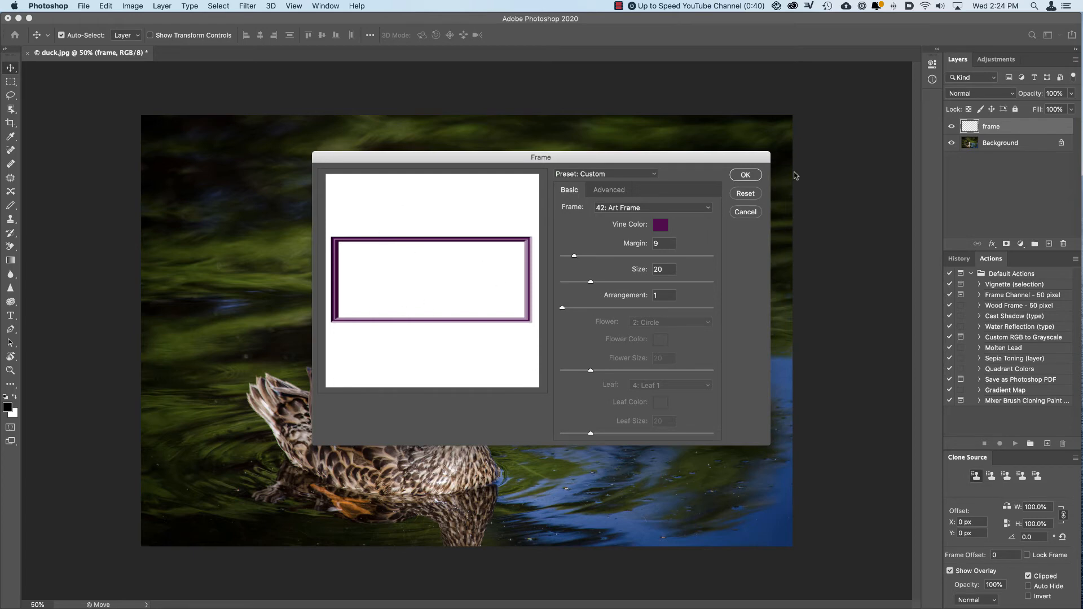
Step: Set the frame's margin to 8 and its size to 16, and apply the filter
drag(574, 256, 568, 256)
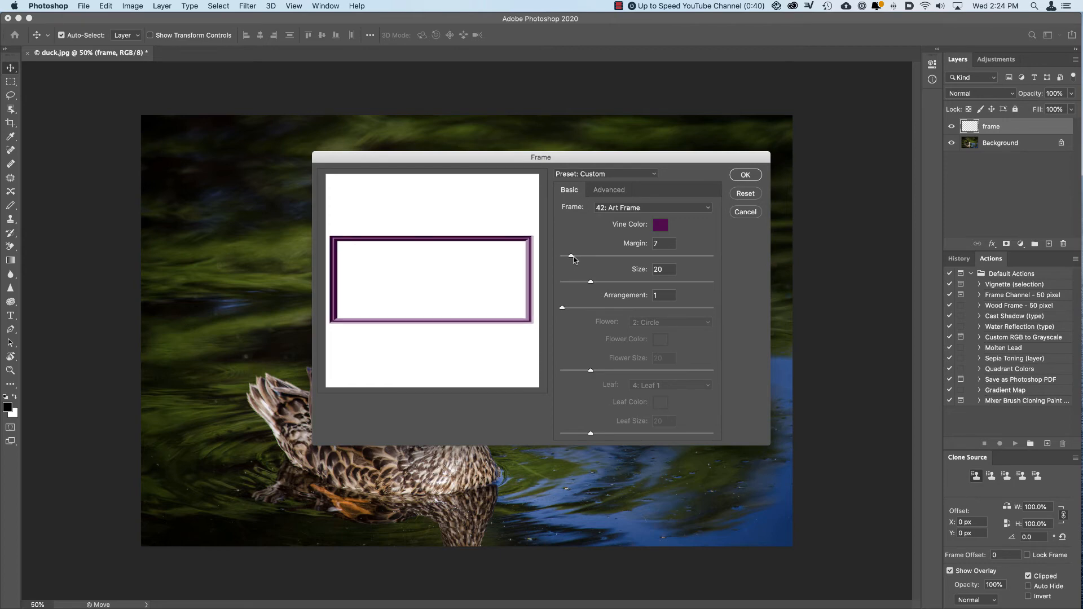
drag(574, 258, 586, 285)
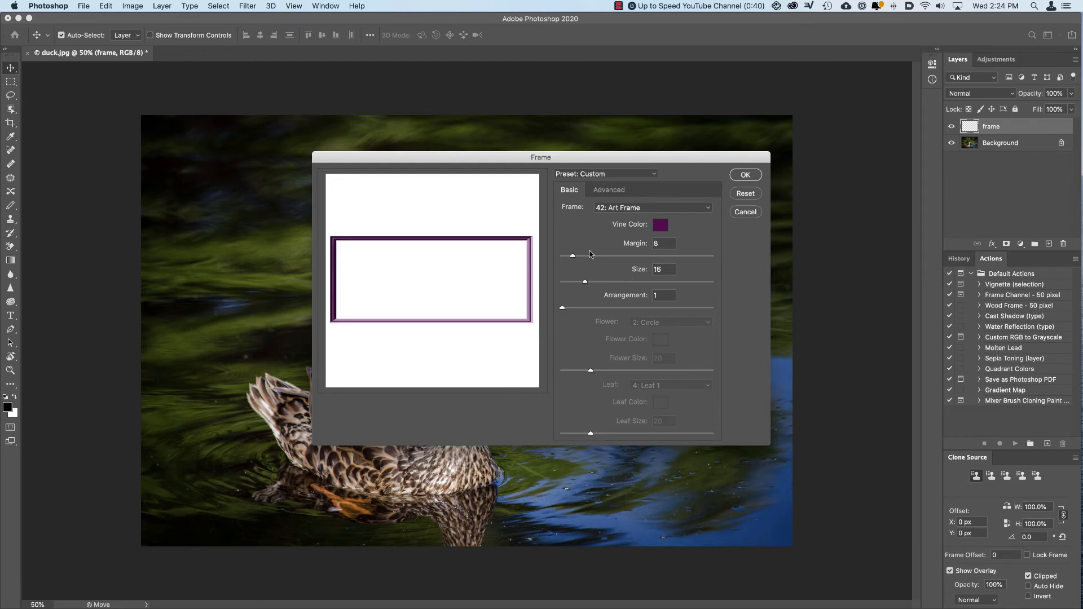
click(755, 177)
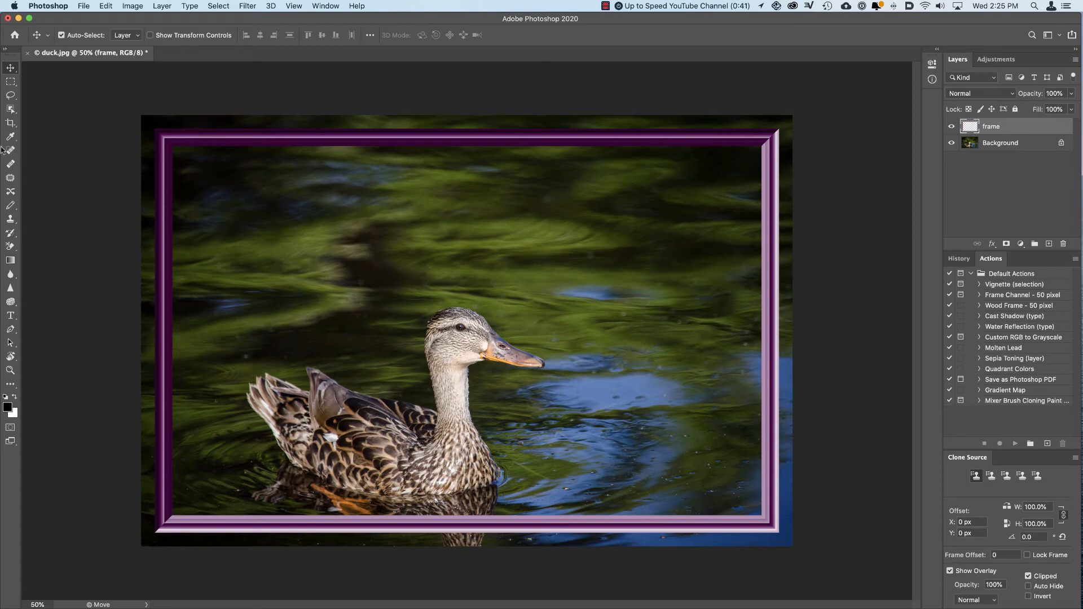
Step: Free-transform the frame layer, enlarging and moving the frame so its outer edges meet all four edges of the duck photo
key(super+t)
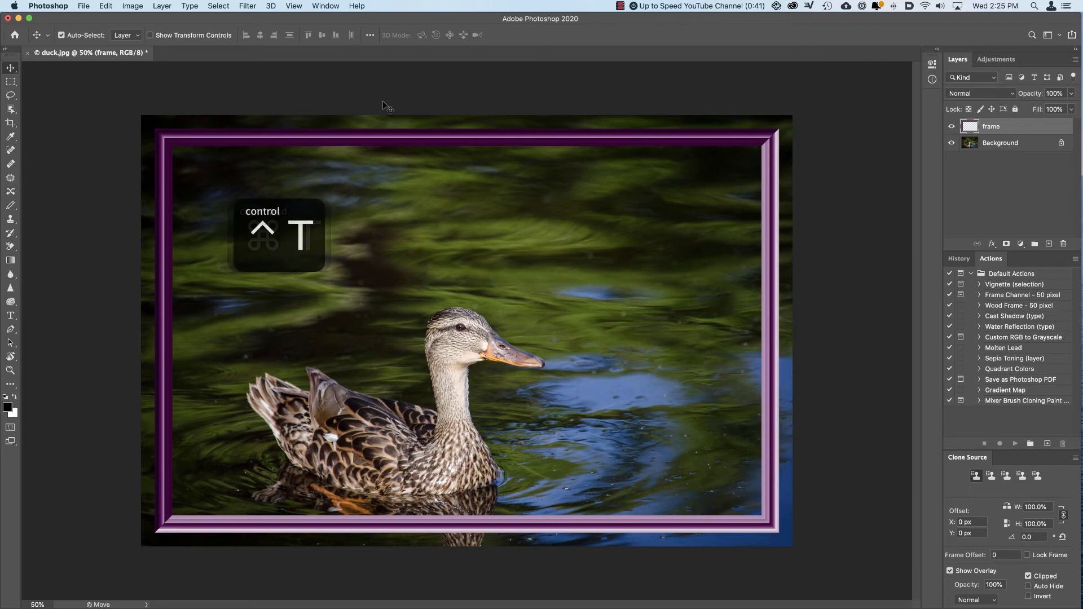
key(super+t)
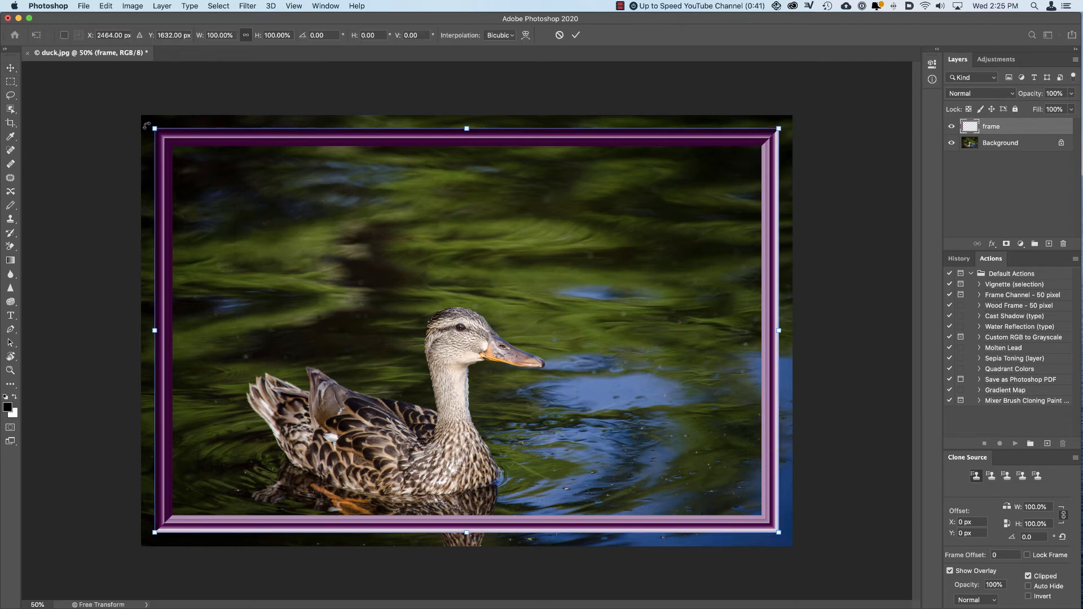
drag(153, 128, 141, 120)
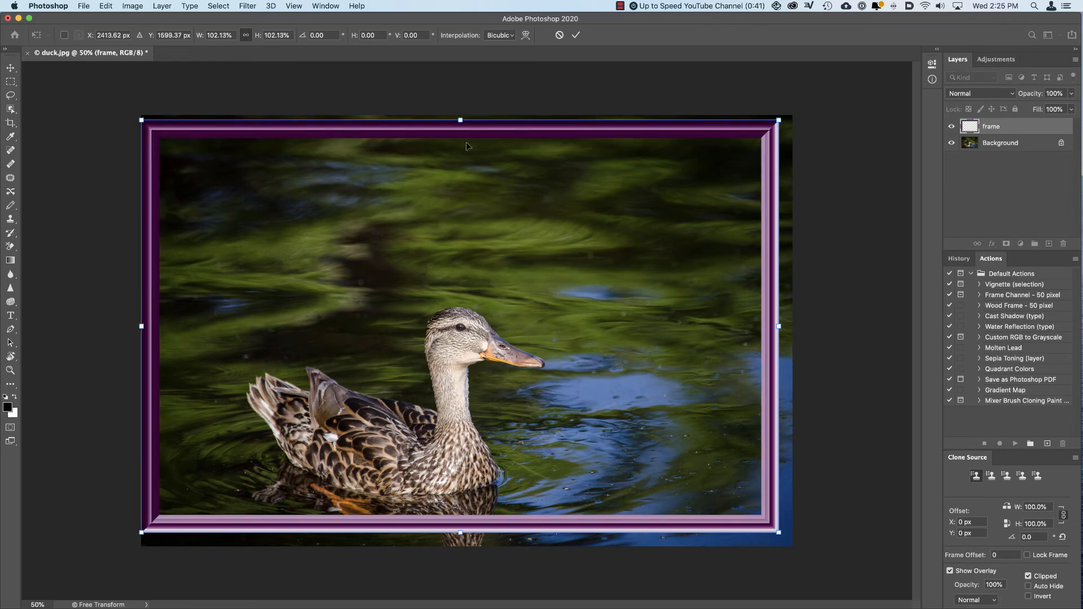
drag(466, 146, 465, 142)
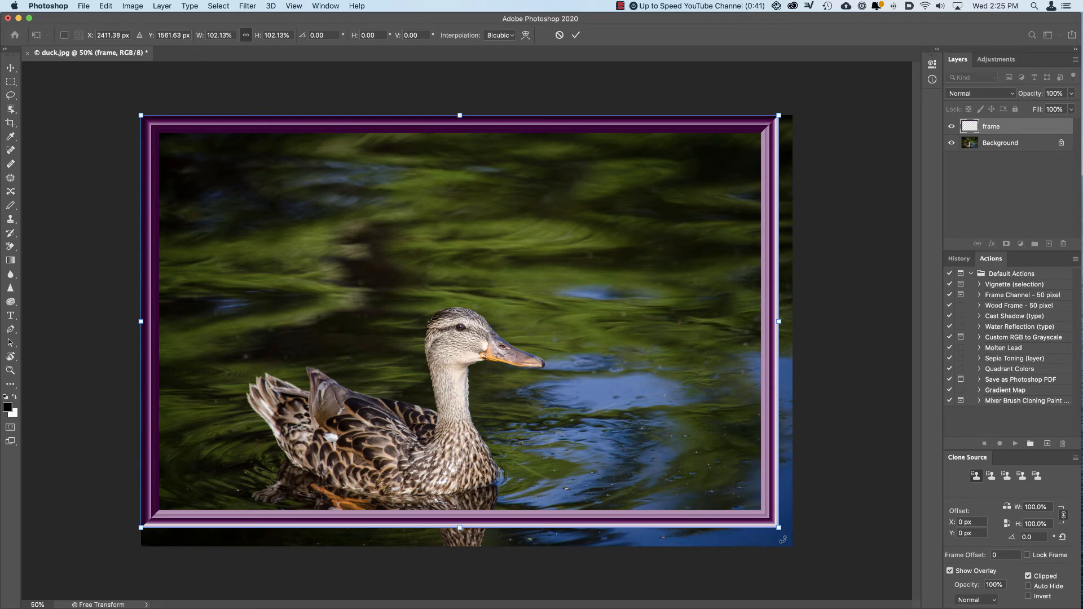
drag(779, 528, 793, 537)
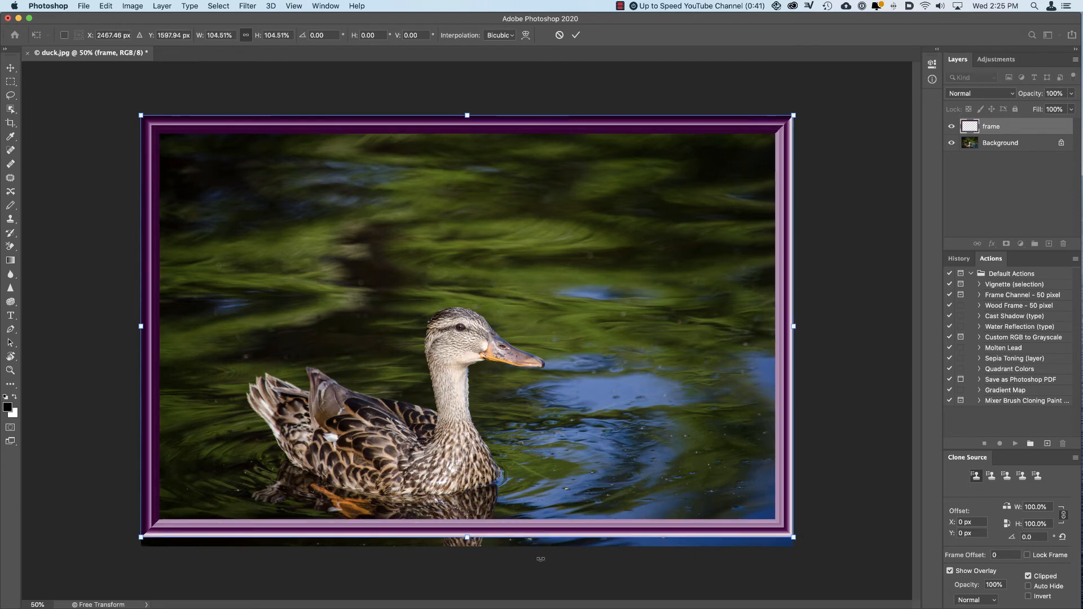
drag(467, 537, 473, 547)
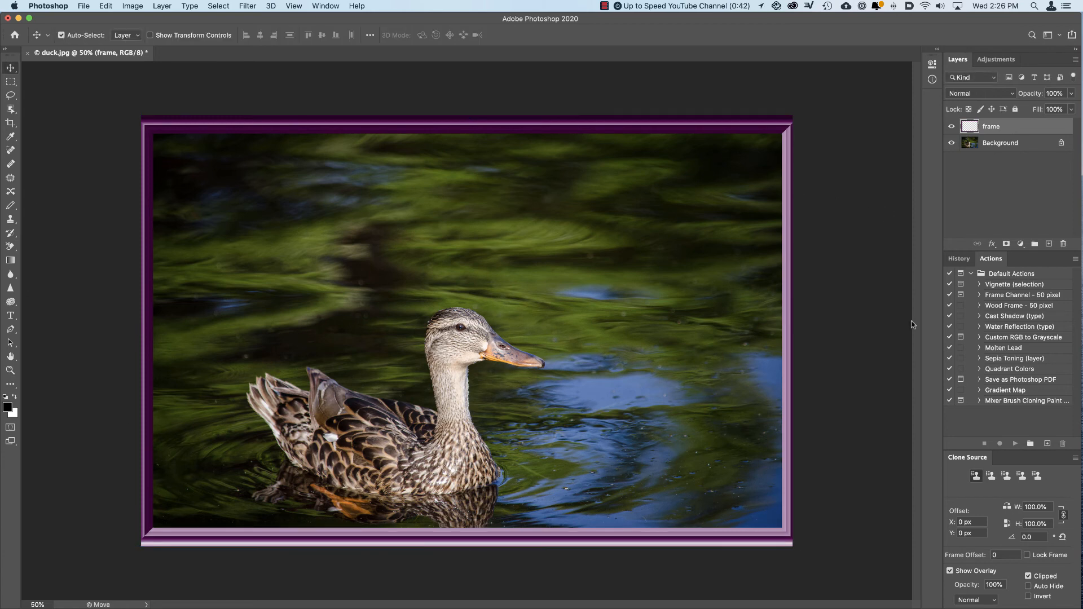
Step: Add Drop Shadow and Bevel & Emboss layer effects to the frame layer with their default settings
double_click(981, 128)
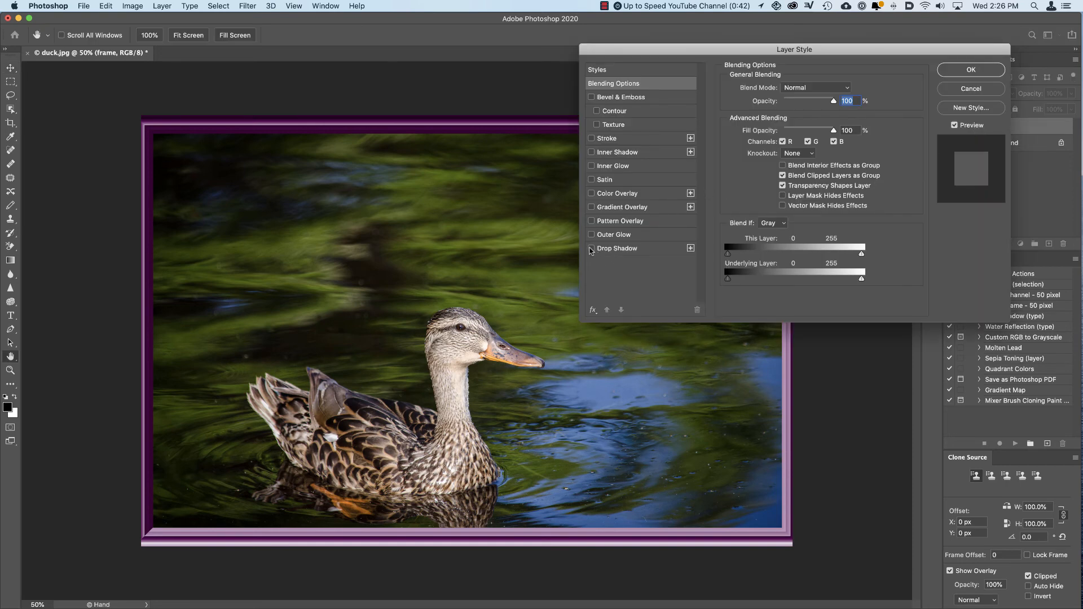
click(591, 248)
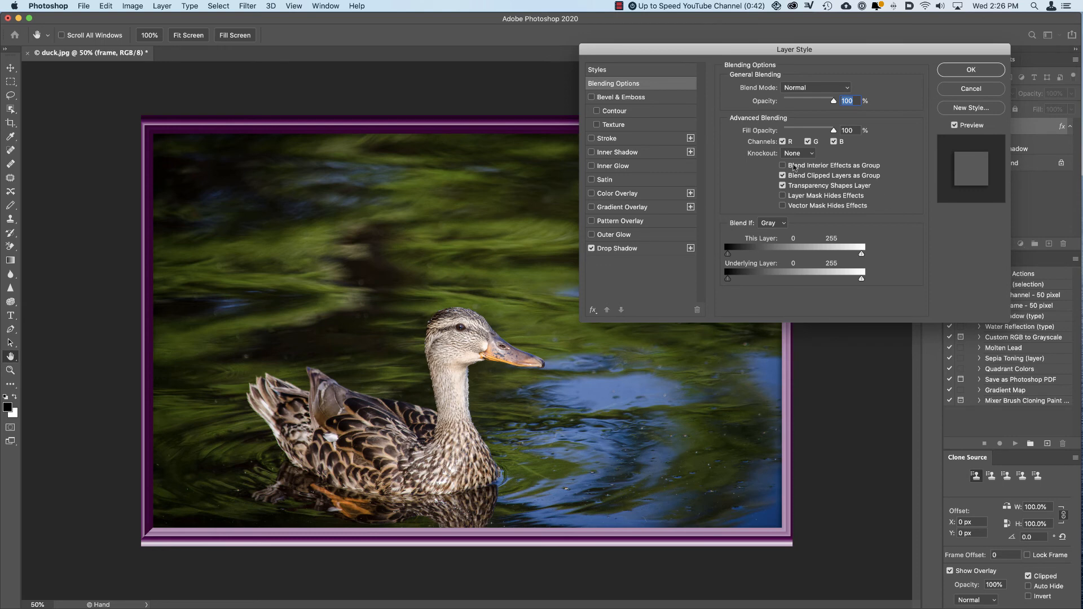
click(591, 97)
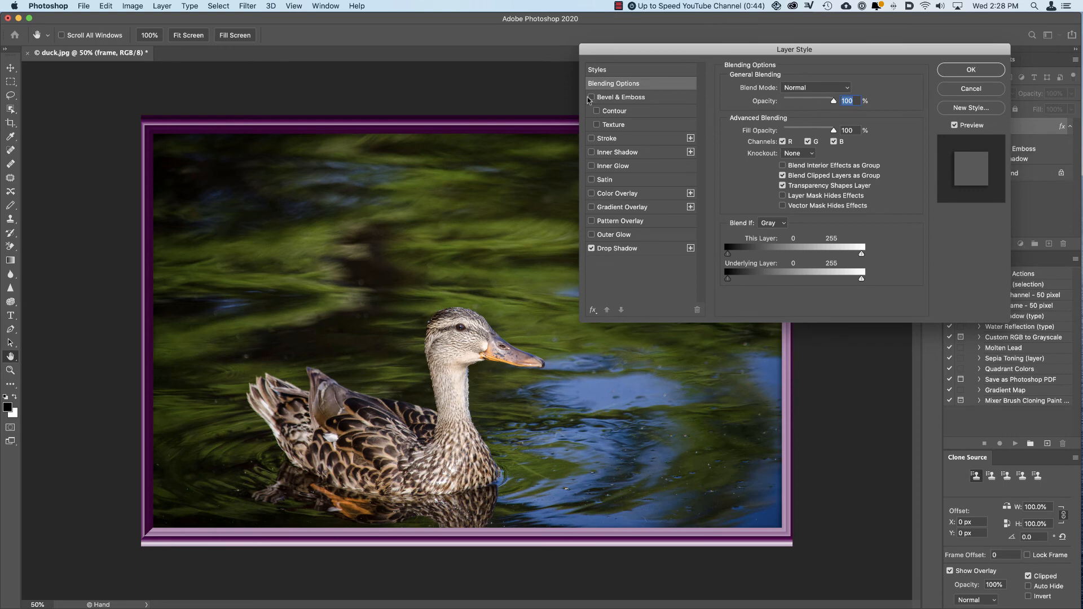
click(593, 99)
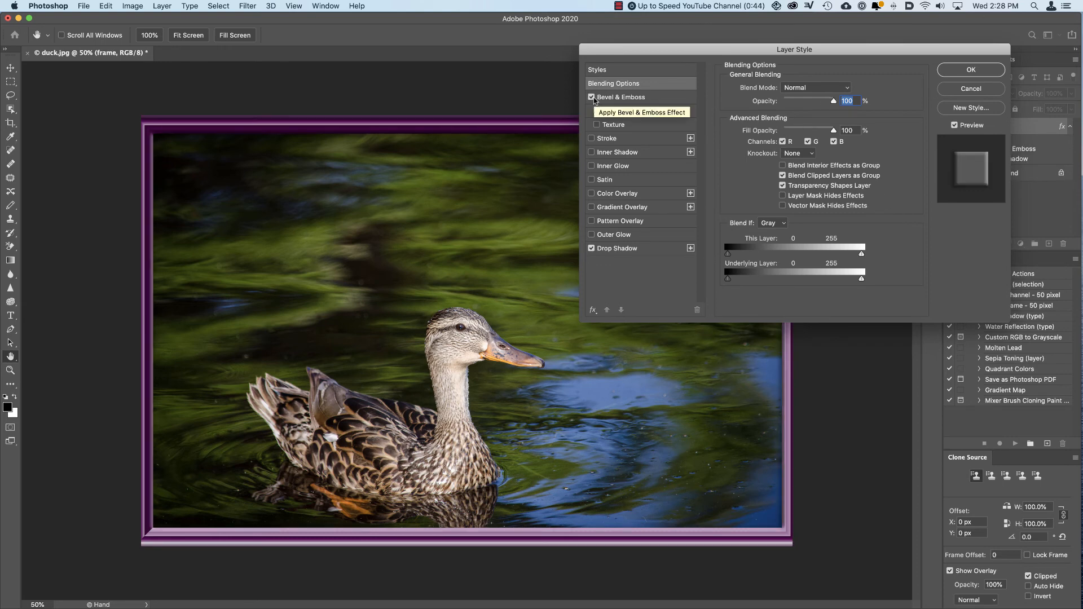
click(965, 69)
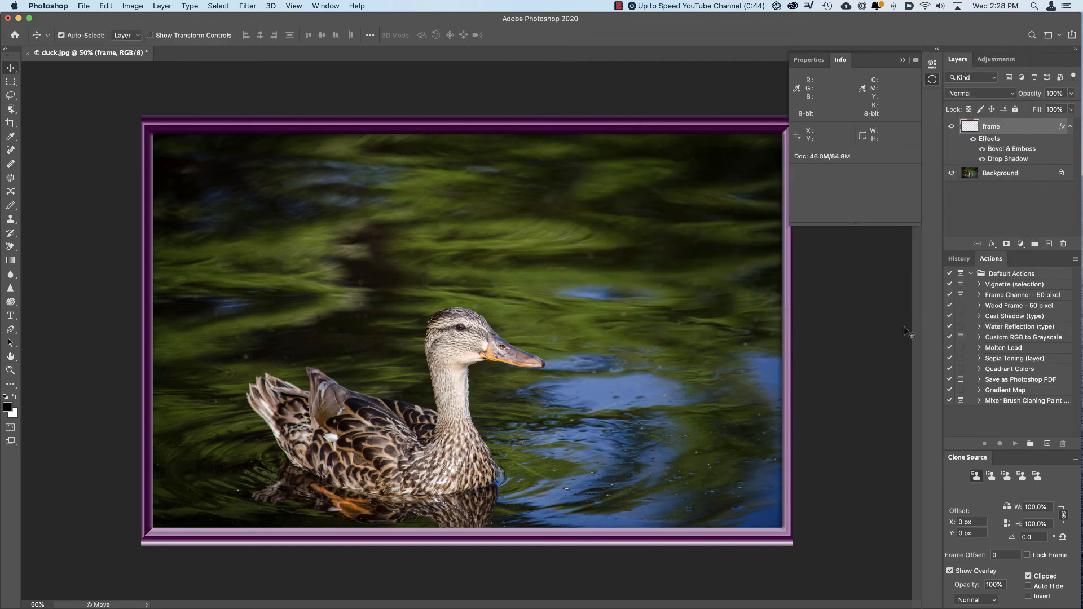